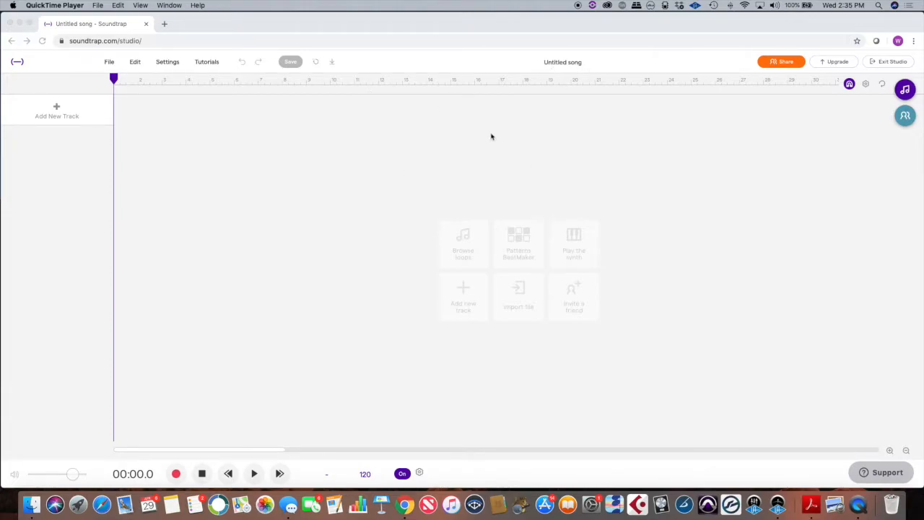
# Open the loop browser and filter the Originals loops by Beats and Hip Hop.
pyautogui.click(458, 244)
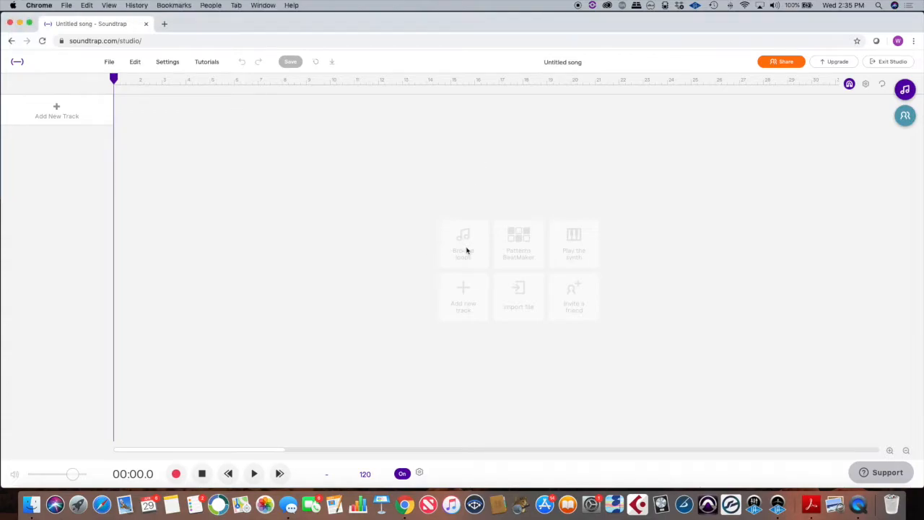
pyautogui.click(466, 247)
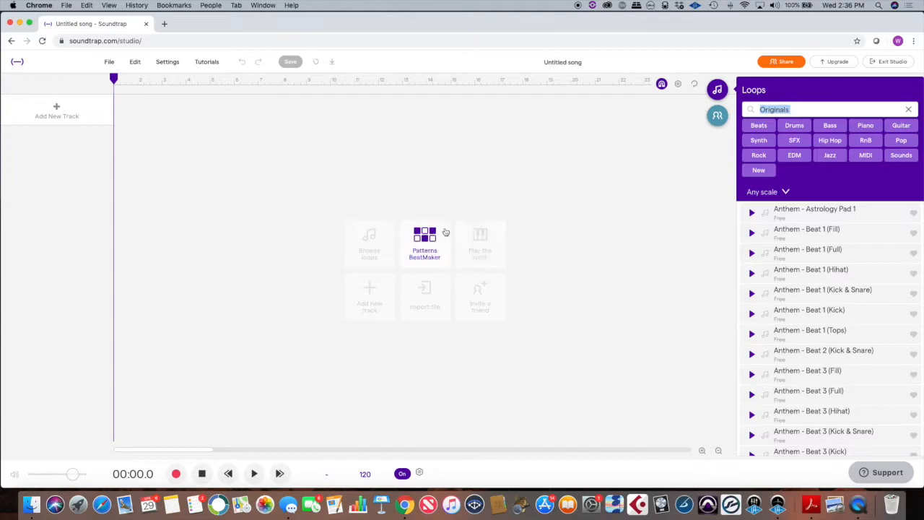
pyautogui.click(759, 128)
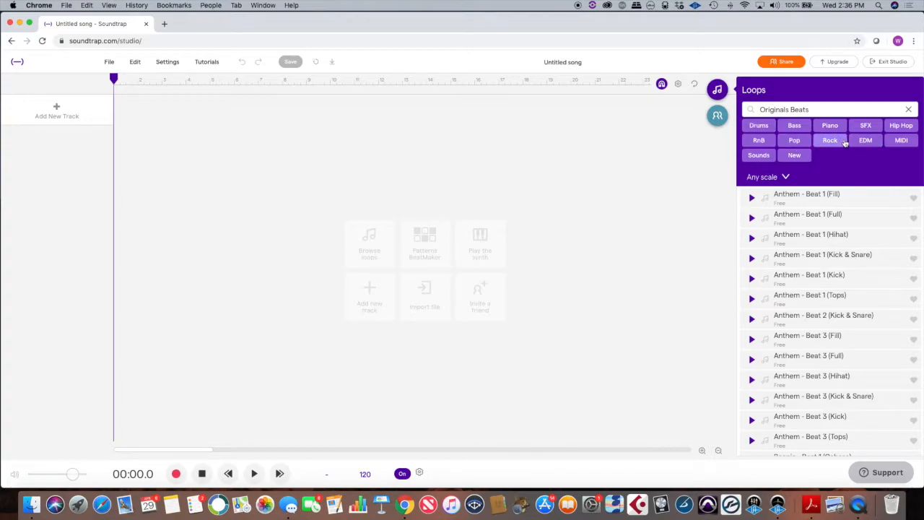
pyautogui.click(903, 127)
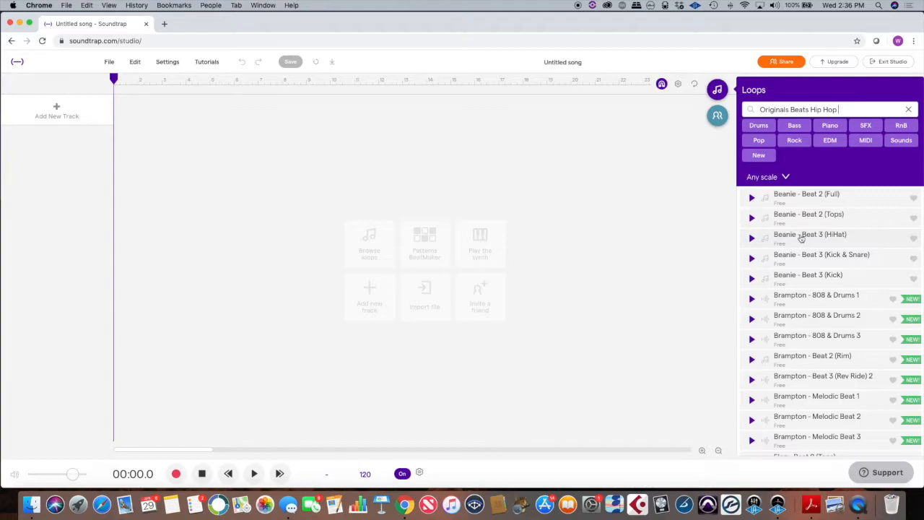
# Preview the Beanie loops Beat 2 (Full), Beat 2 (Tops), Beat 3 (HiHat) and Beat 3 (Kick & Snare).
pyautogui.click(751, 199)
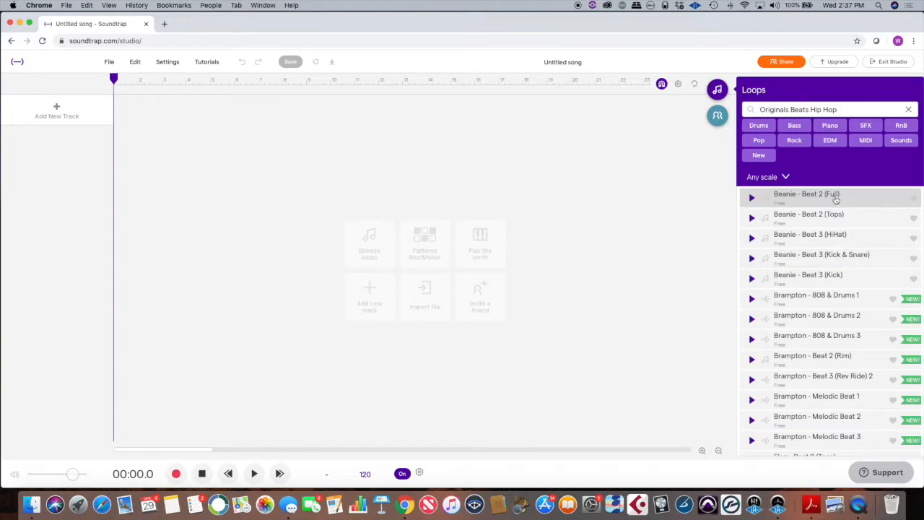
pyautogui.click(751, 202)
pyautogui.click(752, 218)
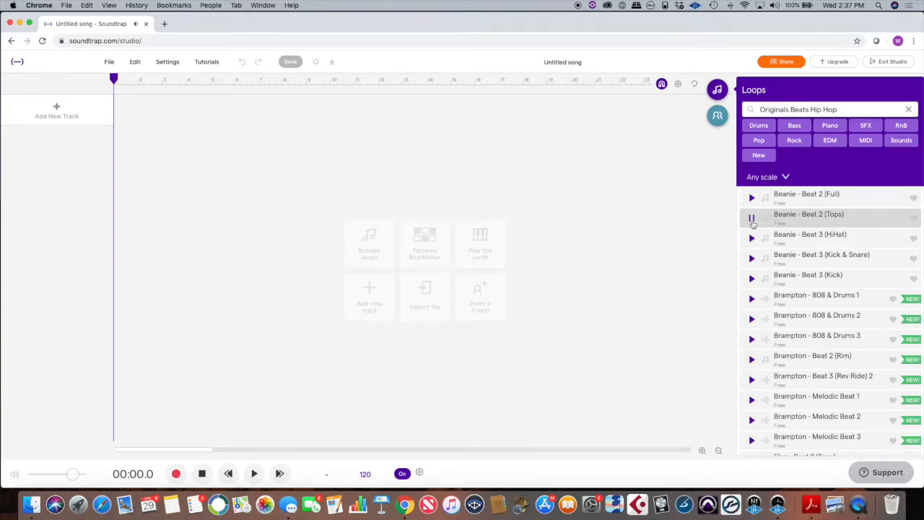
pyautogui.click(752, 239)
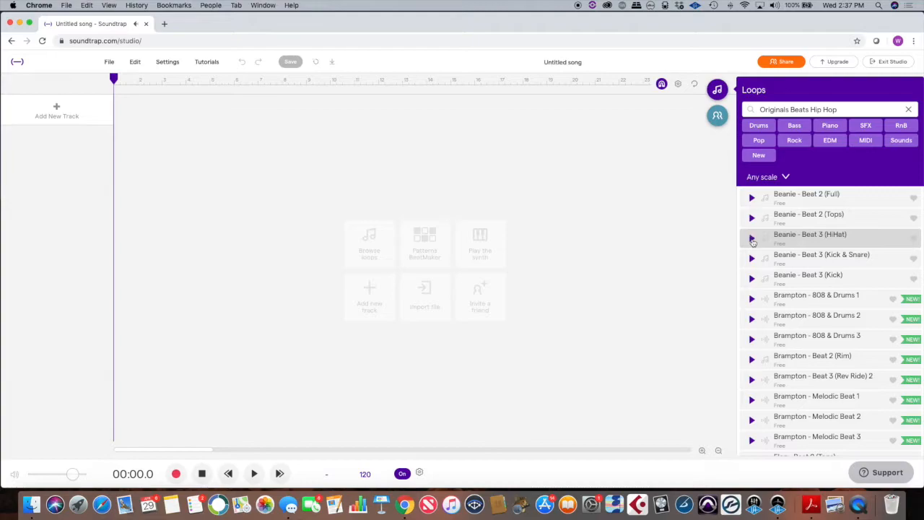
pyautogui.click(752, 259)
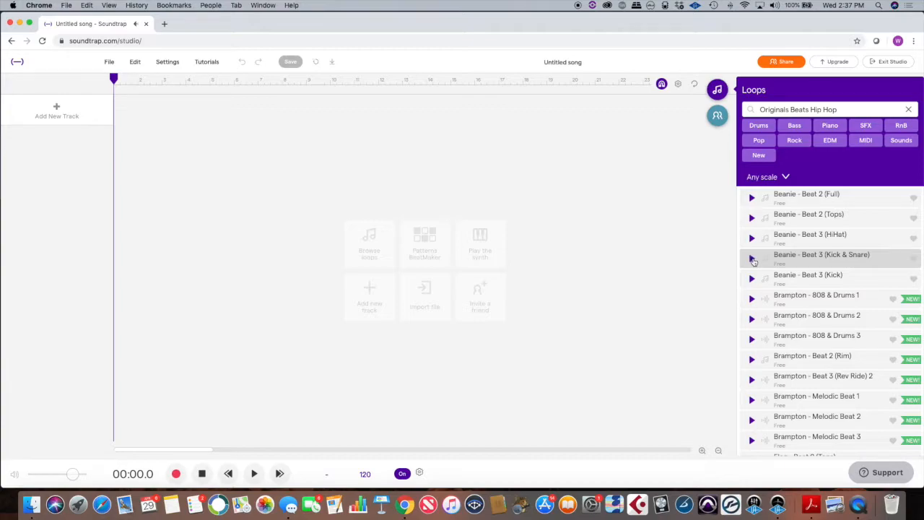
# Add the Beanie - Beat 3 (Kick & Snare) loop at bar 1, play it and turn off the metronome.
pyautogui.moveTo(853, 262); pyautogui.dragTo(114, 175)
pyautogui.press('space')
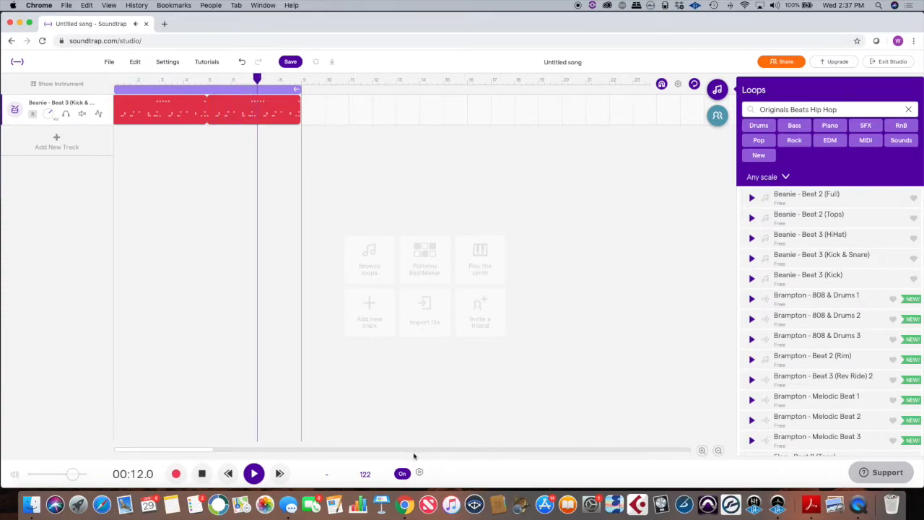
pyautogui.click(402, 472)
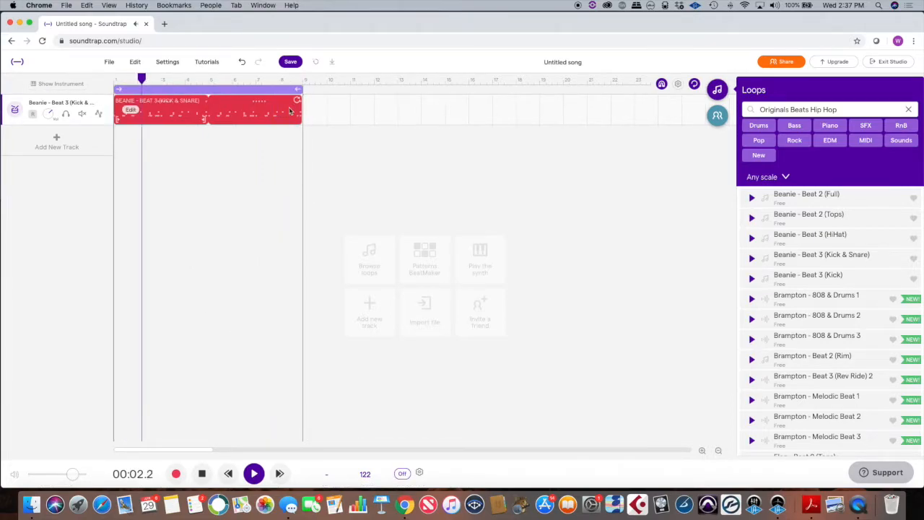
# Try playback with cycle looping switched off, switch looping back on and stop playback.
pyautogui.click(694, 85)
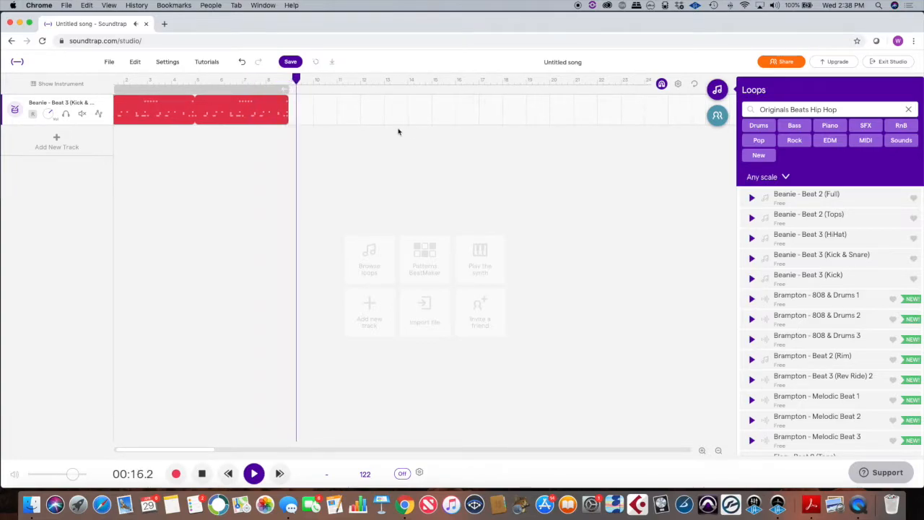
pyautogui.click(695, 85)
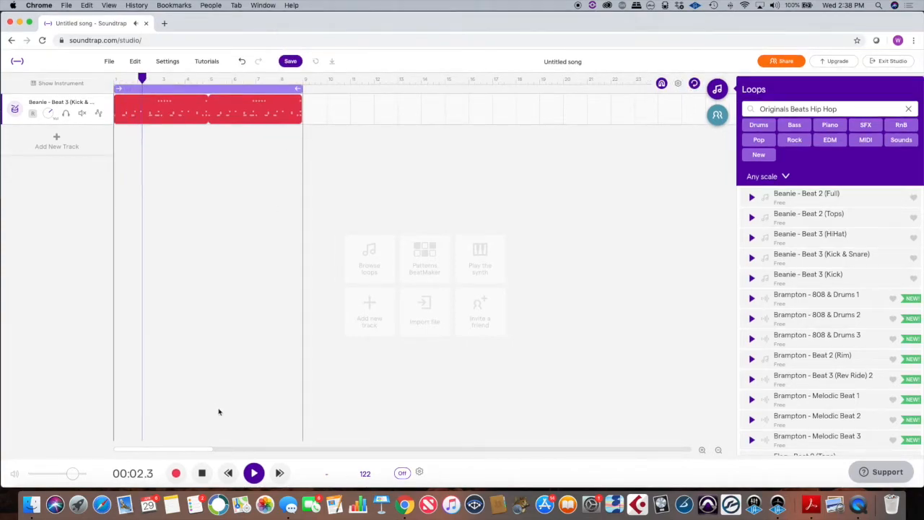
pyautogui.press('space')
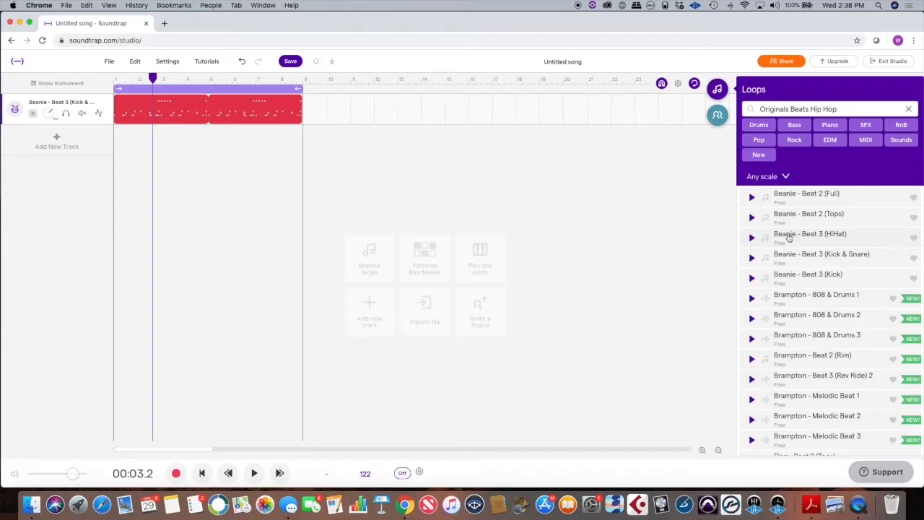
# Add the Beanie - Beat 3 (HiHat) loop on a new track at bar 5, trimming its end to bar 9.
pyautogui.moveTo(810, 233); pyautogui.dragTo(208, 202)
pyautogui.moveTo(395, 132); pyautogui.dragTo(299, 142)
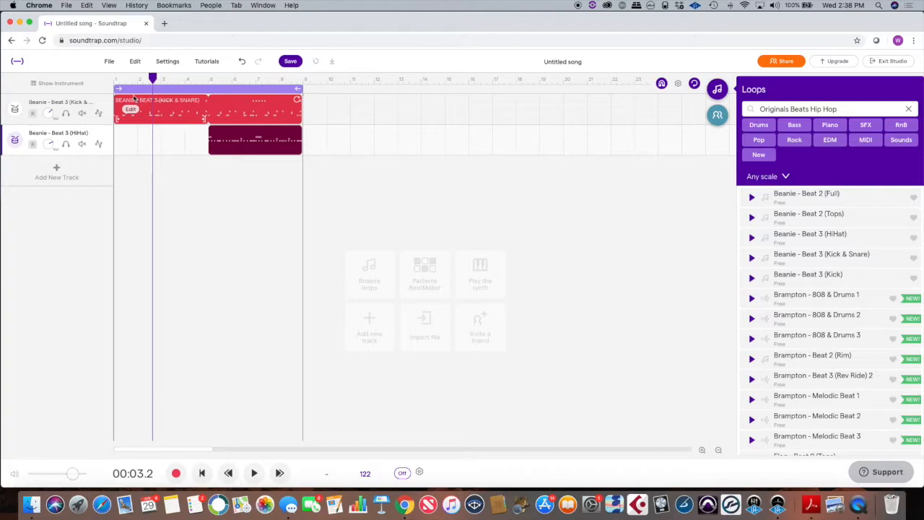
# Play the two drum tracks together from the start and again from just before bar 4.
pyautogui.moveTo(153, 78); pyautogui.dragTo(114, 78)
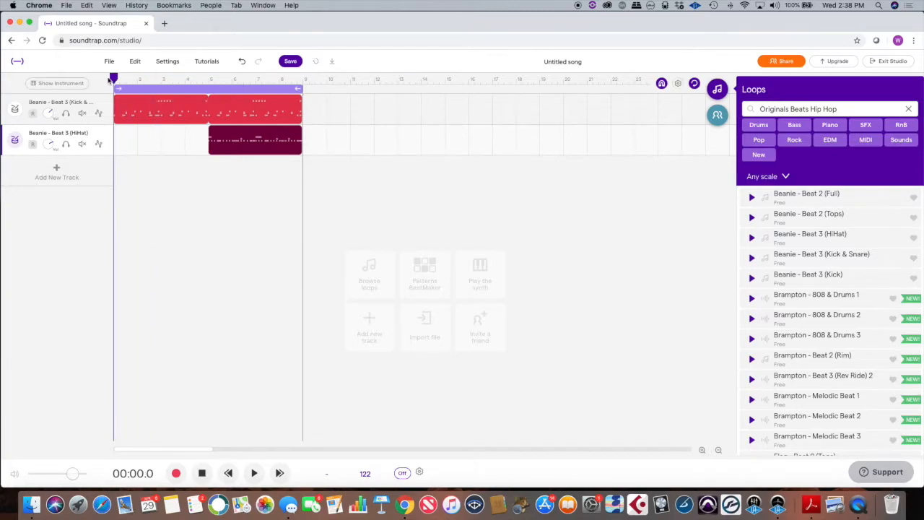
pyautogui.press('space')
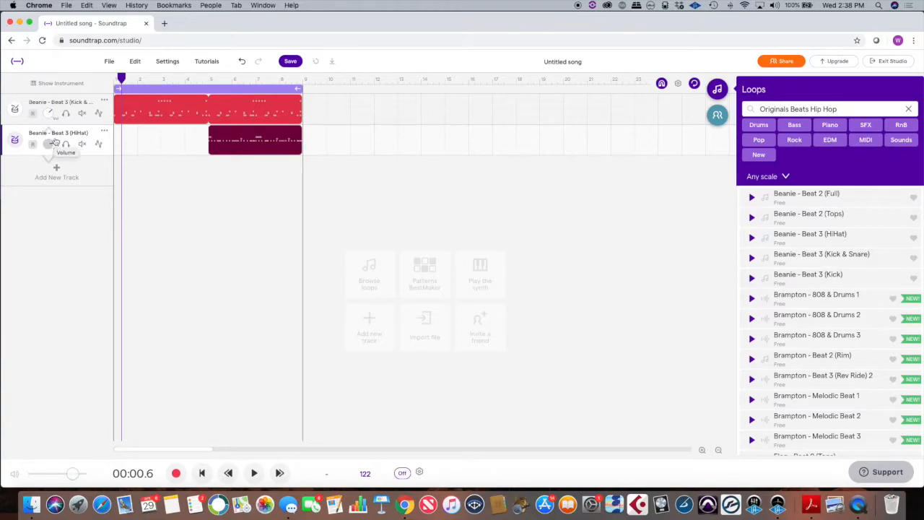
pyautogui.moveTo(122, 77); pyautogui.dragTo(179, 79)
pyautogui.press('space')
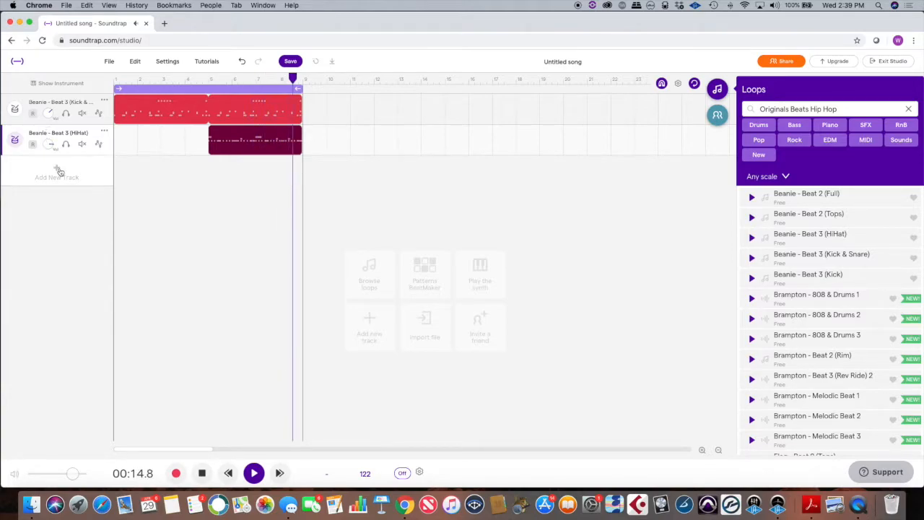
pyautogui.press('space')
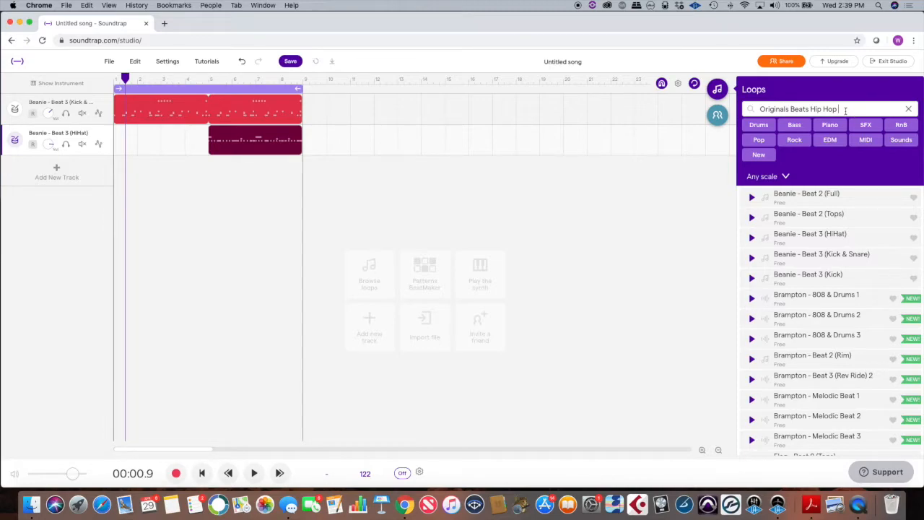
# Clear the current loop filters and filter the library by Bass and Hip Hop.
pyautogui.moveTo(845, 109); pyautogui.dragTo(758, 104)
pyautogui.press('BackSpace')
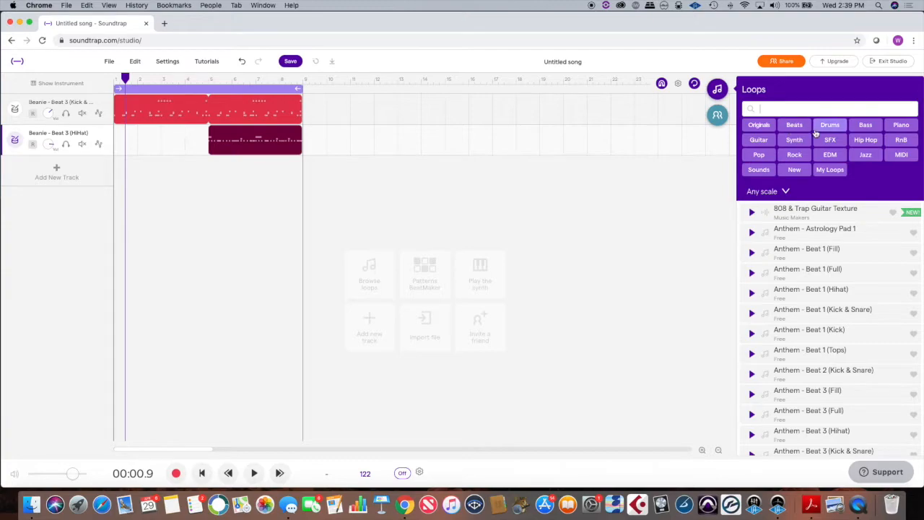
pyautogui.click(866, 125)
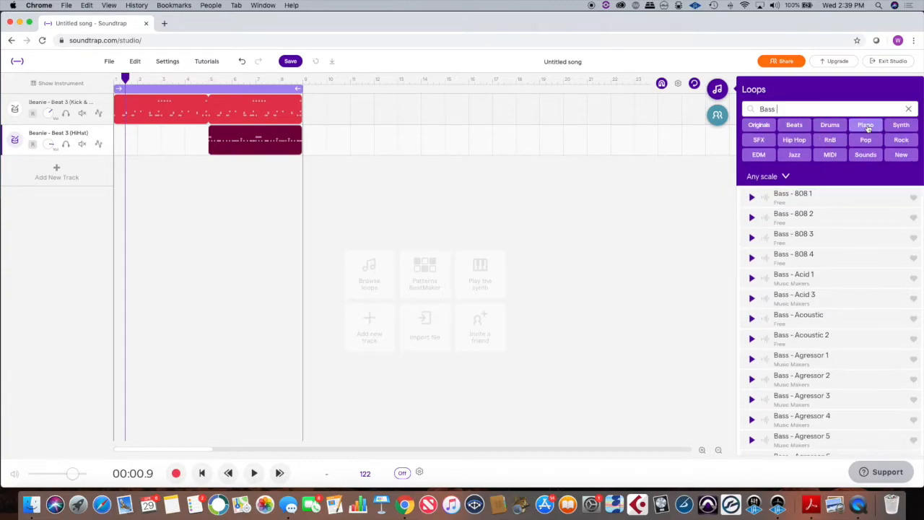
pyautogui.click(794, 140)
# Browse the hip hop bass loops and preview Bass - Bright Wah 1, Bright Wah 2 and Bright Wah 5.
pyautogui.scroll(-8, 802, 247)
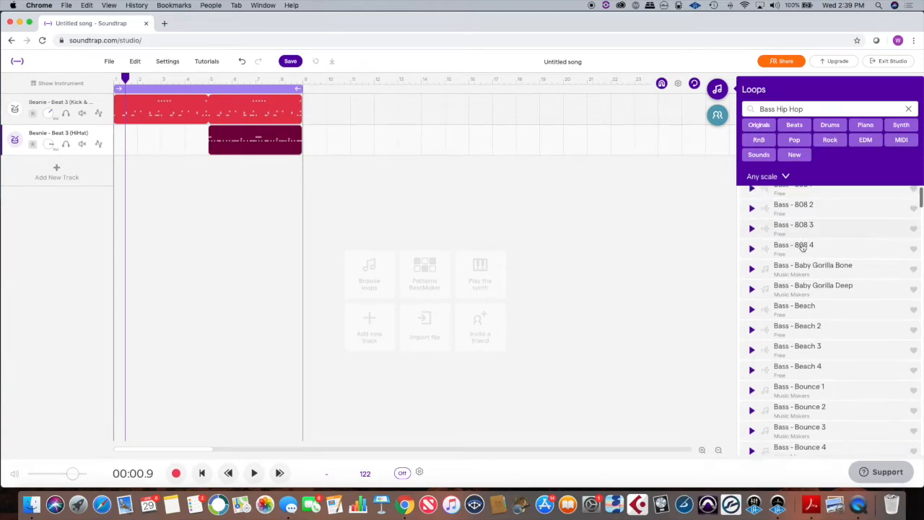
pyautogui.scroll(-4, 802, 248)
pyautogui.scroll(3, 797, 245)
pyautogui.click(751, 265)
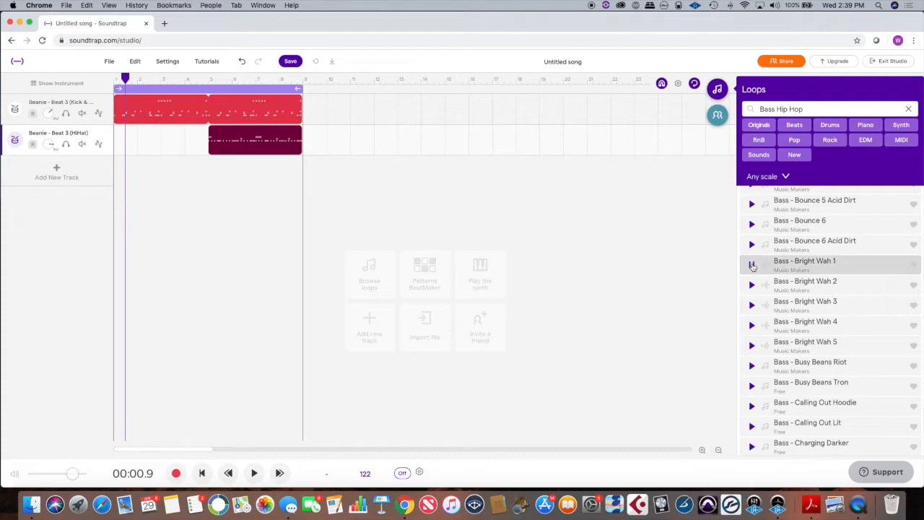
pyautogui.scroll(1, 753, 270)
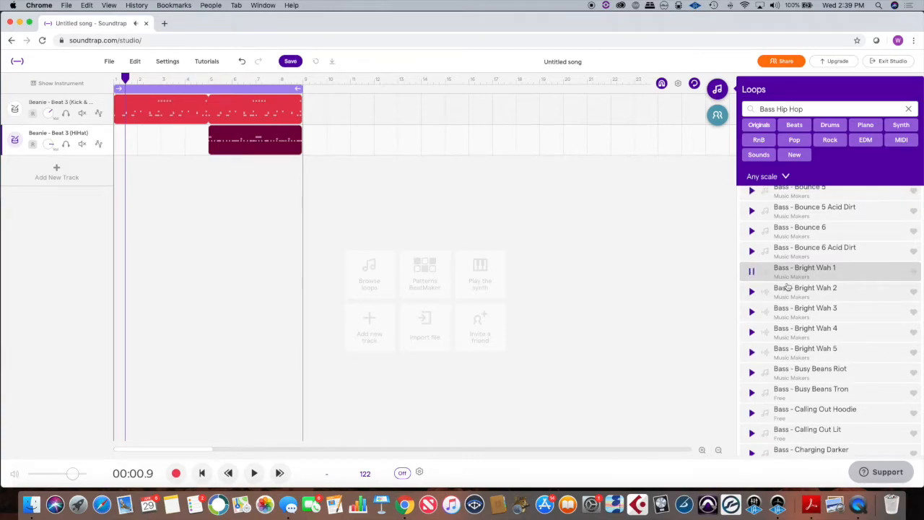
pyautogui.scroll(-1, 798, 289)
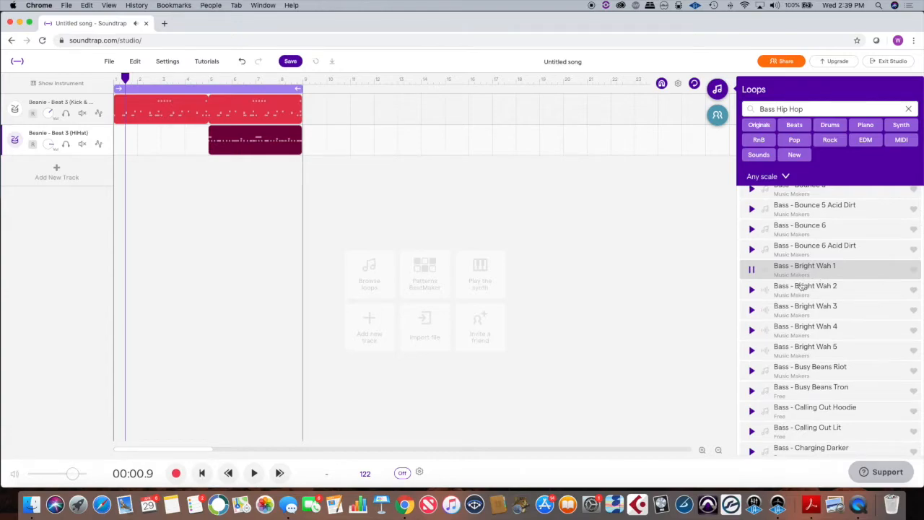
pyautogui.click(752, 290)
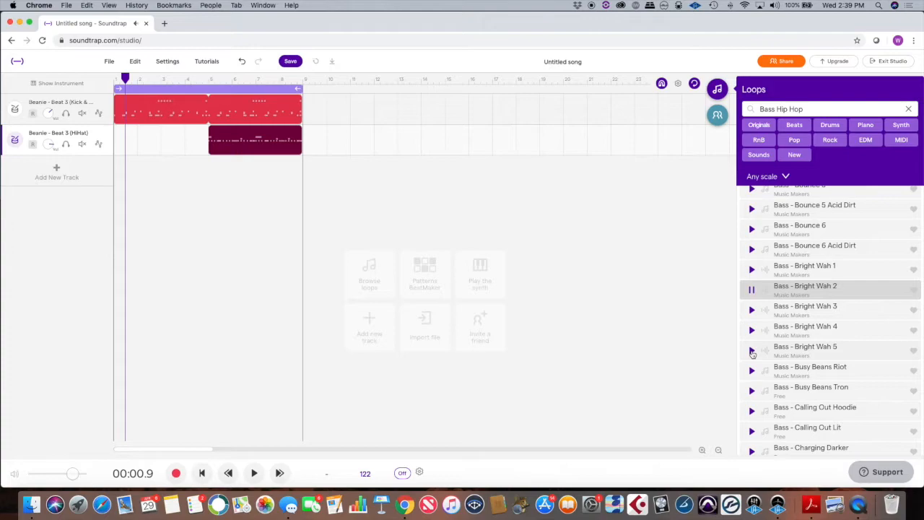
pyautogui.click(751, 351)
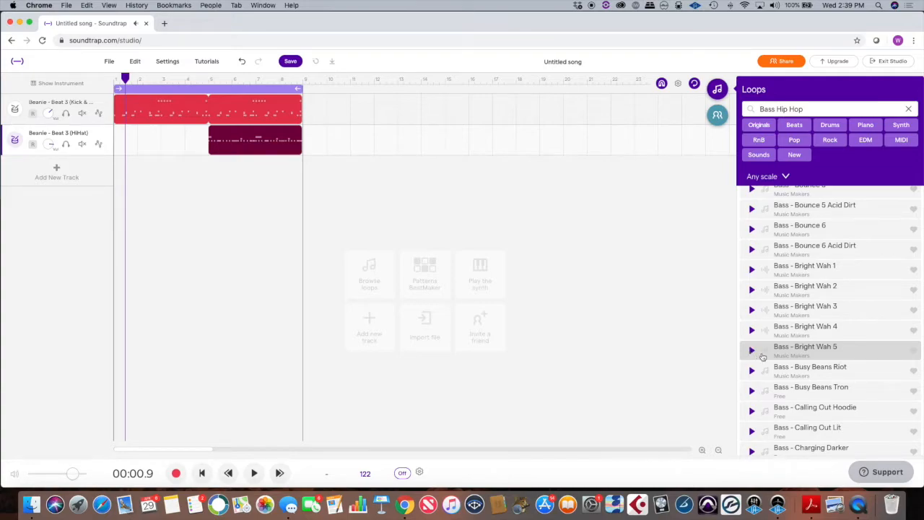
# Browse further down the bass loops and preview Bass - Determinator Free 1 and Bass - Hip Hop 1.
pyautogui.scroll(-10, 762, 356)
pyautogui.scroll(-8, 762, 357)
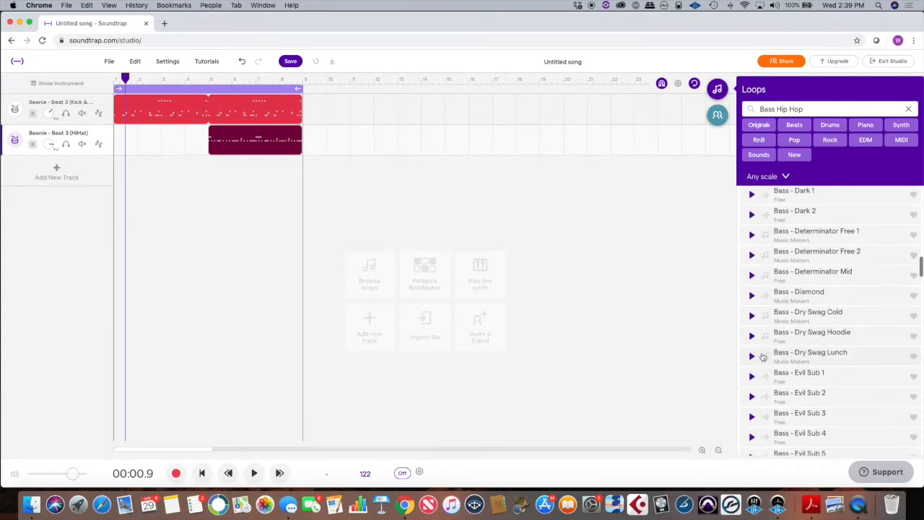
pyautogui.click(750, 236)
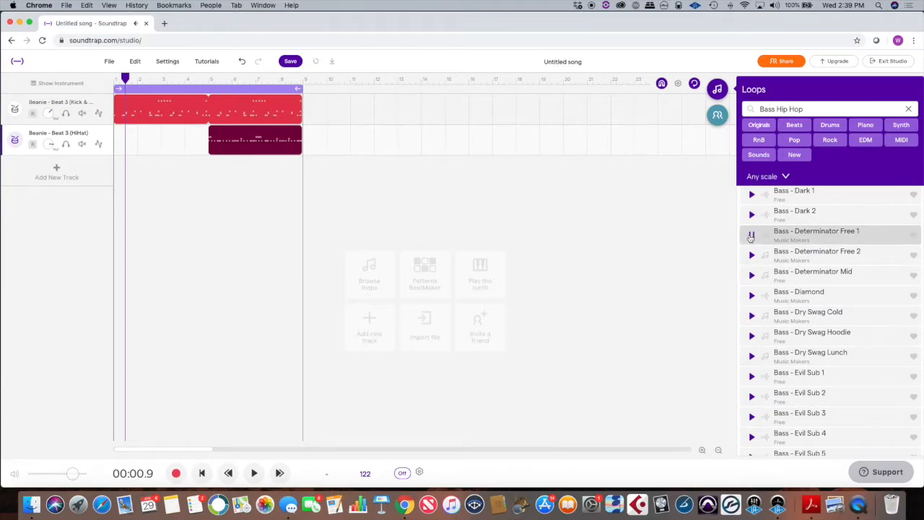
pyautogui.scroll(-8, 756, 267)
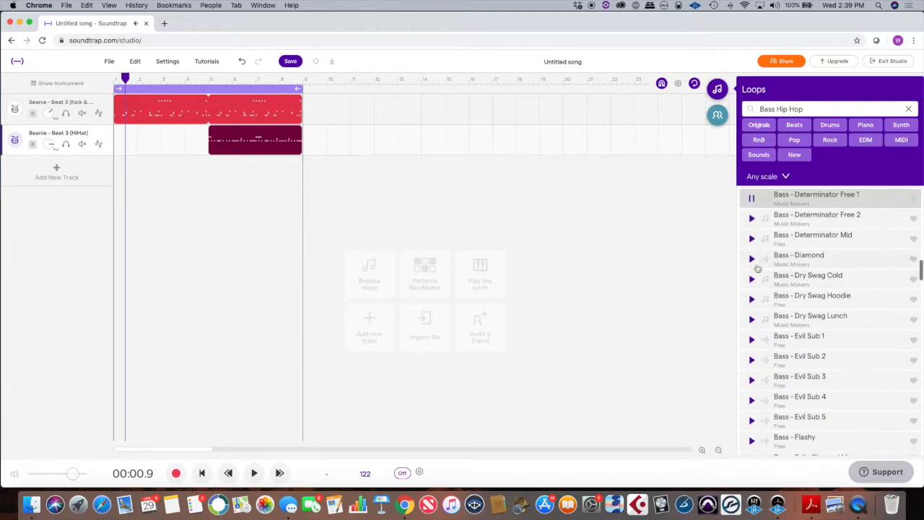
pyautogui.scroll(-8, 791, 296)
pyautogui.scroll(-6, 793, 296)
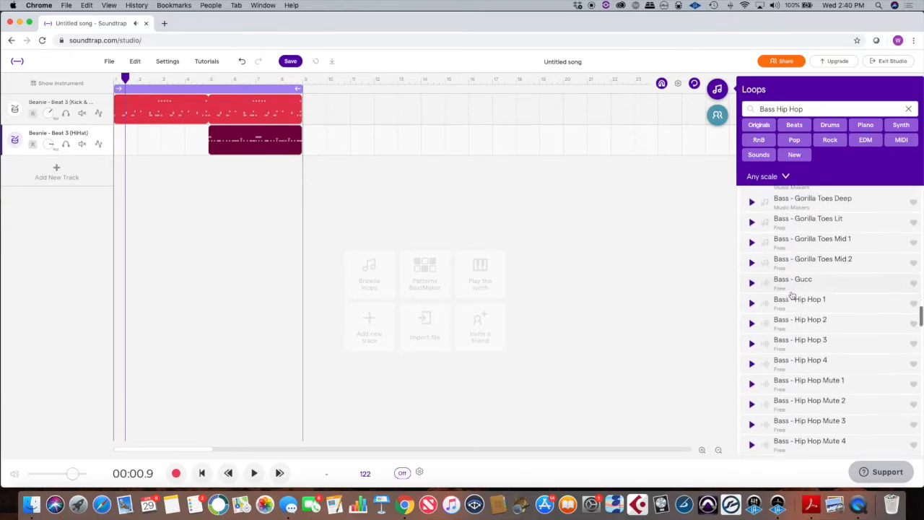
pyautogui.click(751, 271)
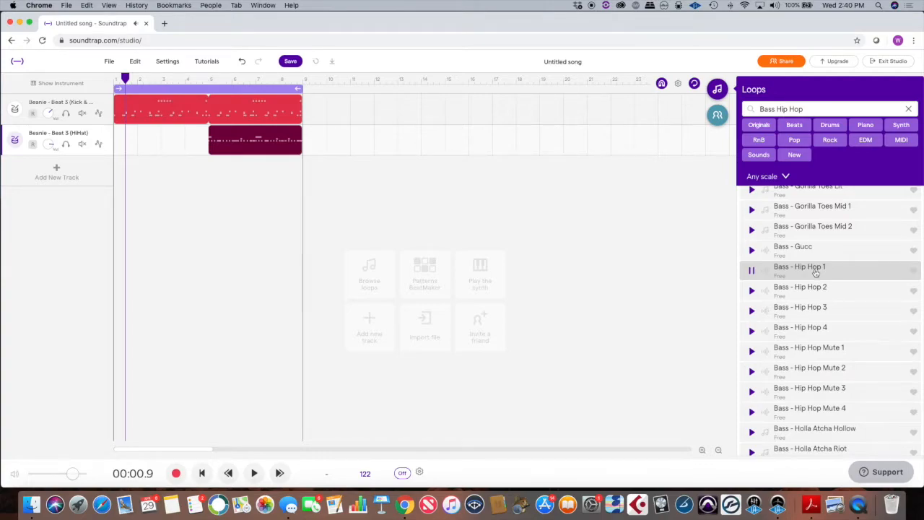
# Add the Bass - Hip Hop 1 loop on a new track and trim its start to bar 3.
pyautogui.moveTo(817, 271); pyautogui.dragTo(116, 223)
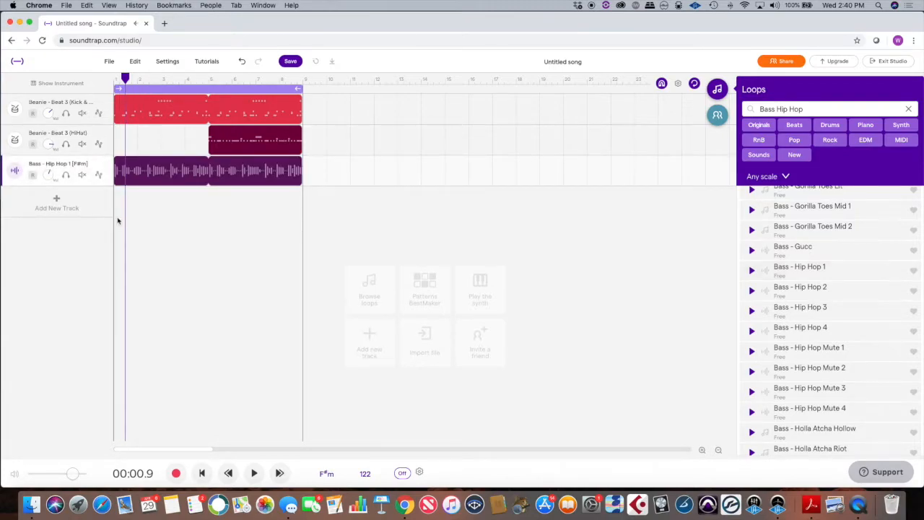
pyautogui.moveTo(126, 79); pyautogui.dragTo(115, 79)
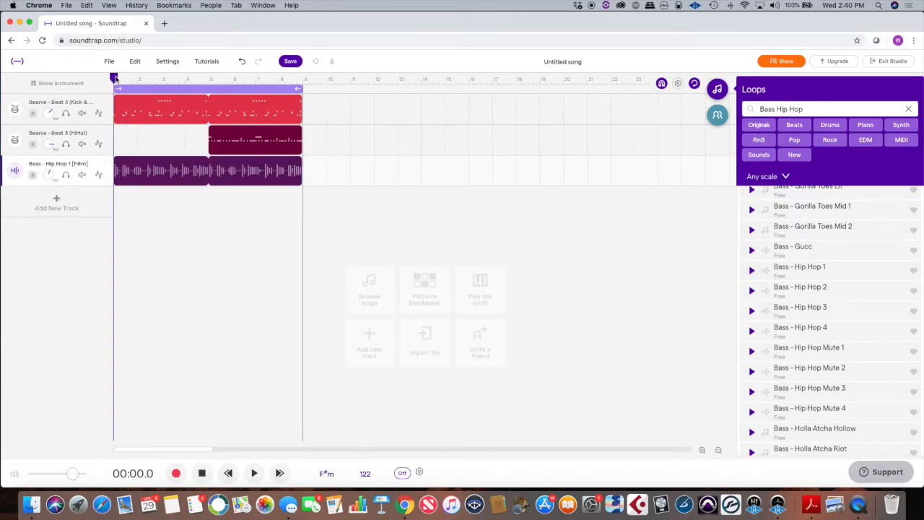
pyautogui.click(114, 176)
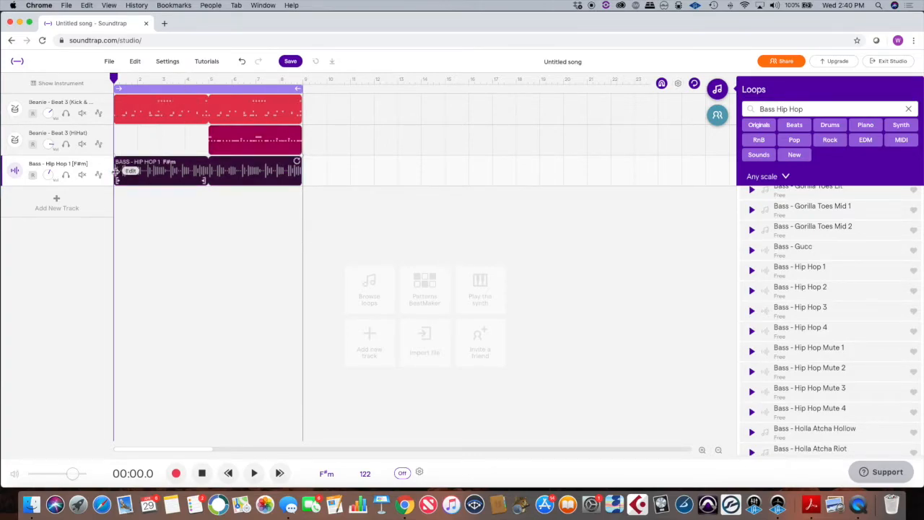
pyautogui.moveTo(114, 173); pyautogui.dragTo(161, 170)
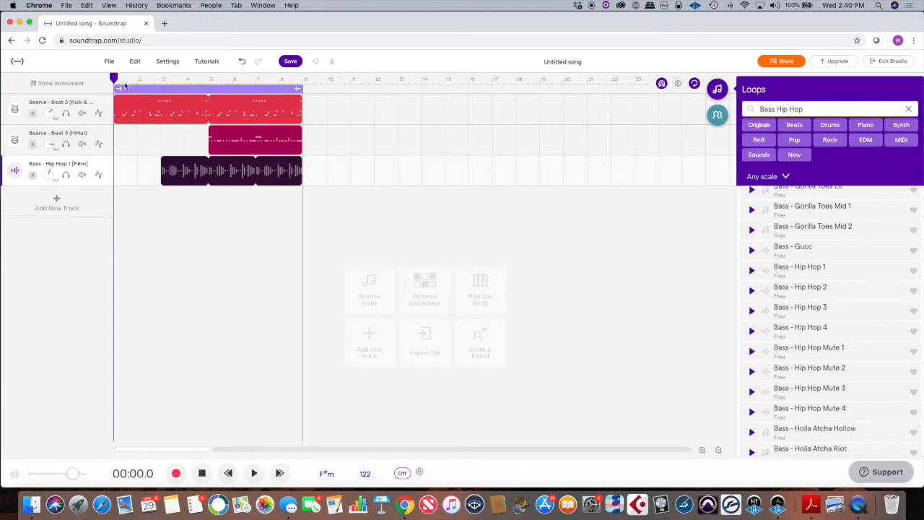
# Play the opening of the song to check how the drum and bass loops enter, and stop playback.
pyautogui.press('space')
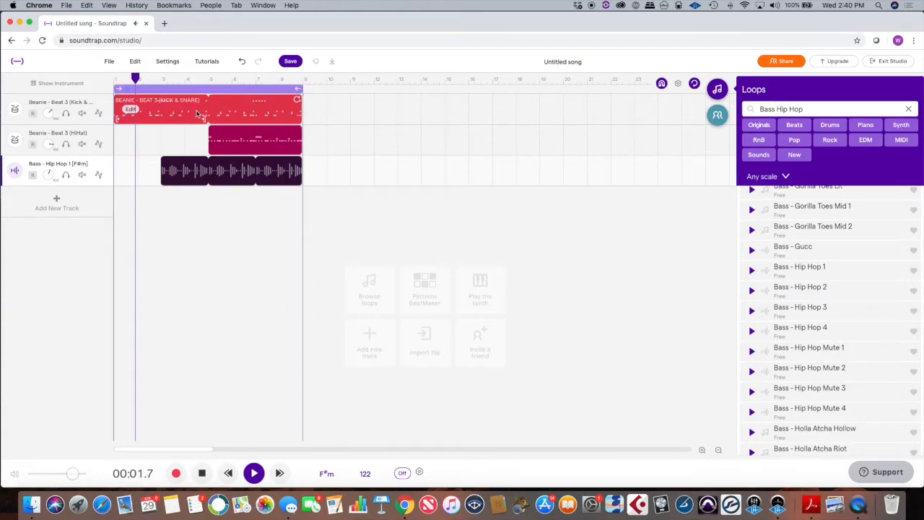
pyautogui.press('space')
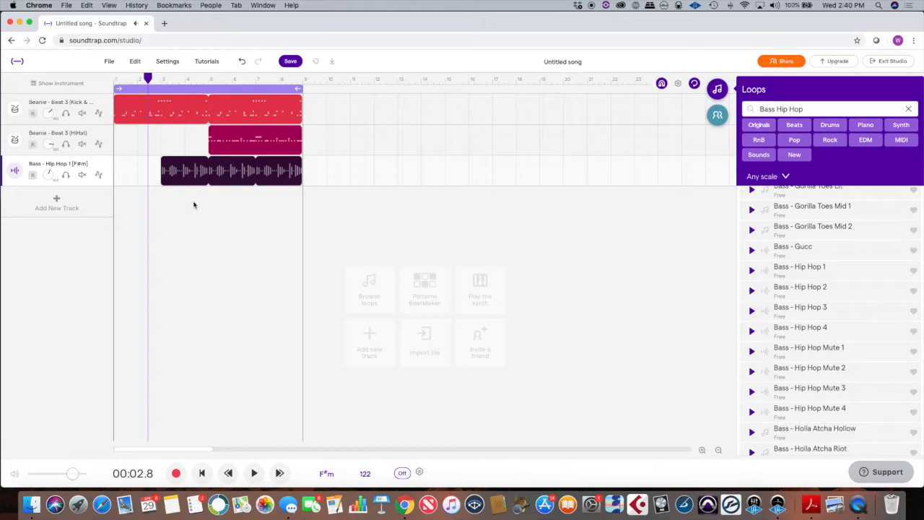
pyautogui.moveTo(182, 179)
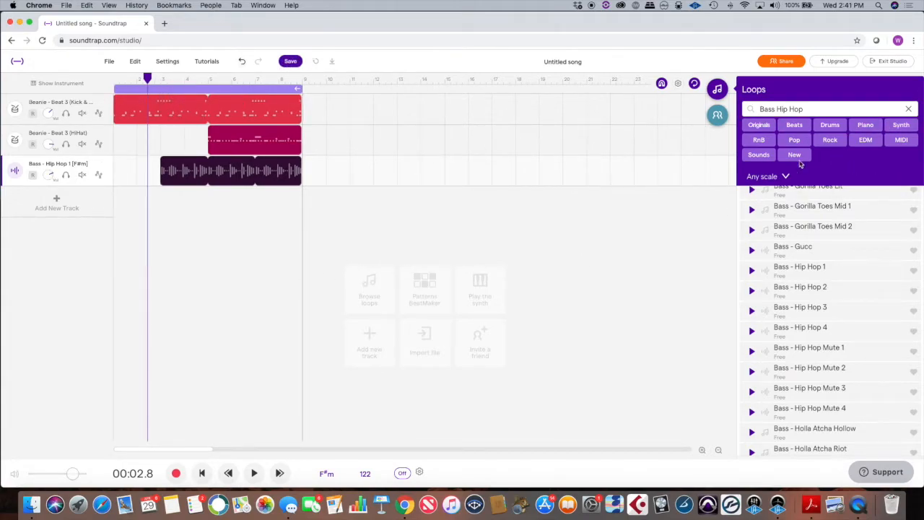
# Clear the current loop filters and filter the library by Piano and Hip Hop.
pyautogui.moveTo(813, 108); pyautogui.dragTo(694, 100)
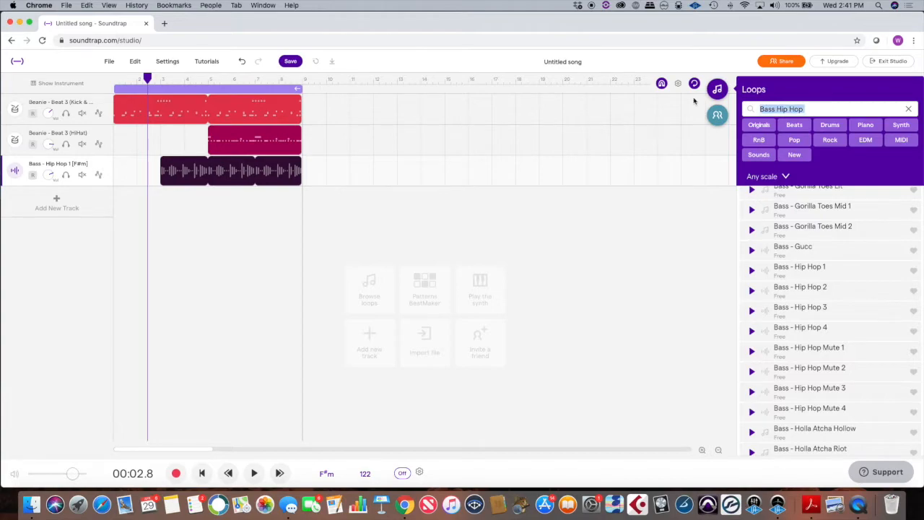
pyautogui.press('BackSpace')
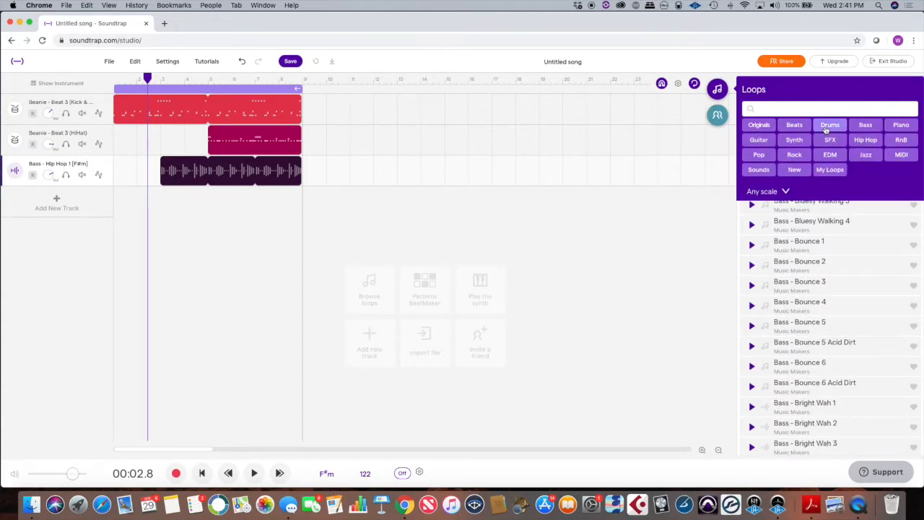
pyautogui.click(901, 124)
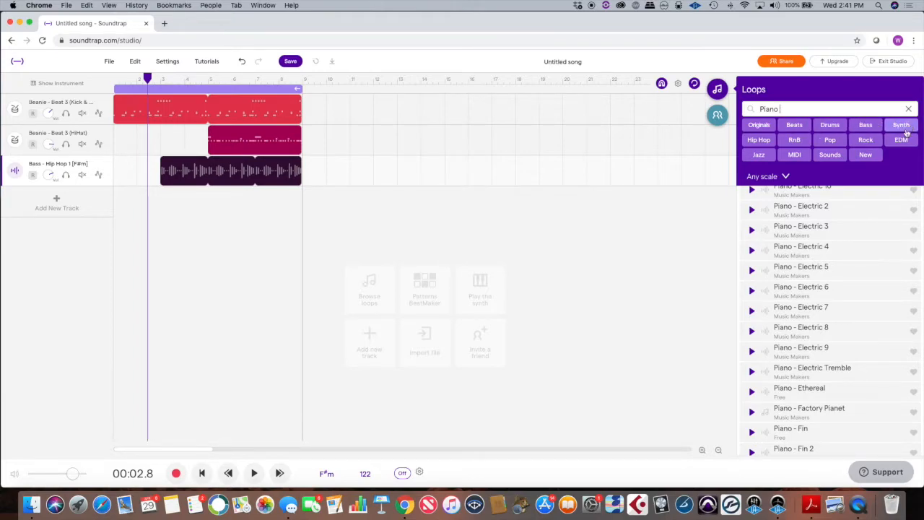
pyautogui.click(758, 141)
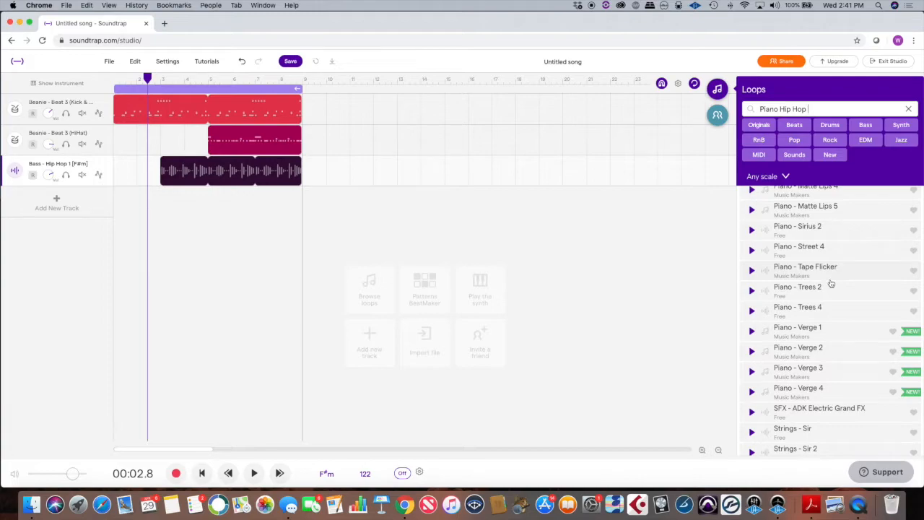
# Browse the hip hop piano loops, preview Brampton - Vinyl Piano 1 and add it on a new track at bar 1.
pyautogui.scroll(-3, 830, 284)
pyautogui.scroll(6, 831, 284)
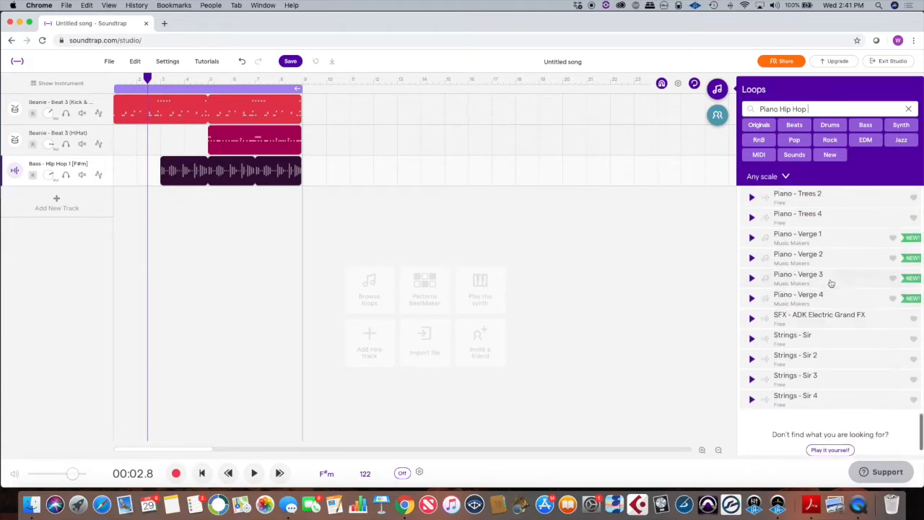
pyautogui.scroll(15, 831, 284)
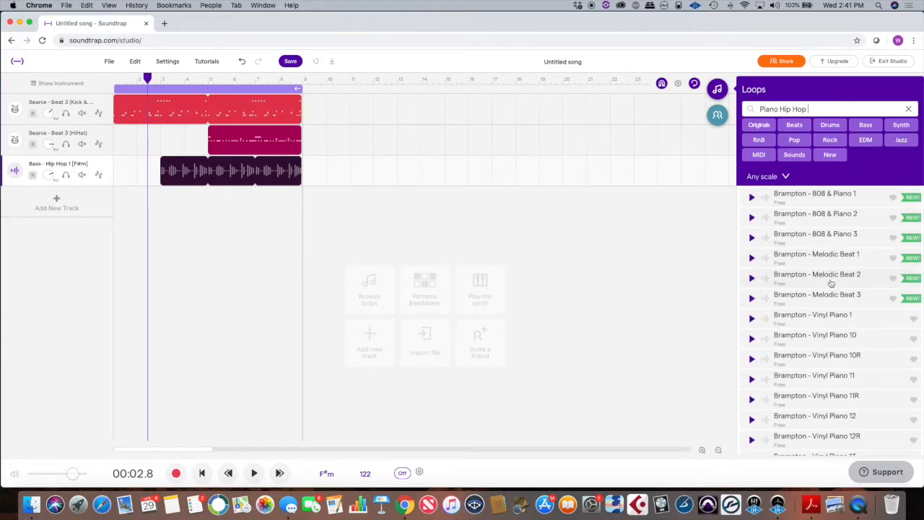
pyautogui.scroll(-3, 831, 284)
pyautogui.click(751, 247)
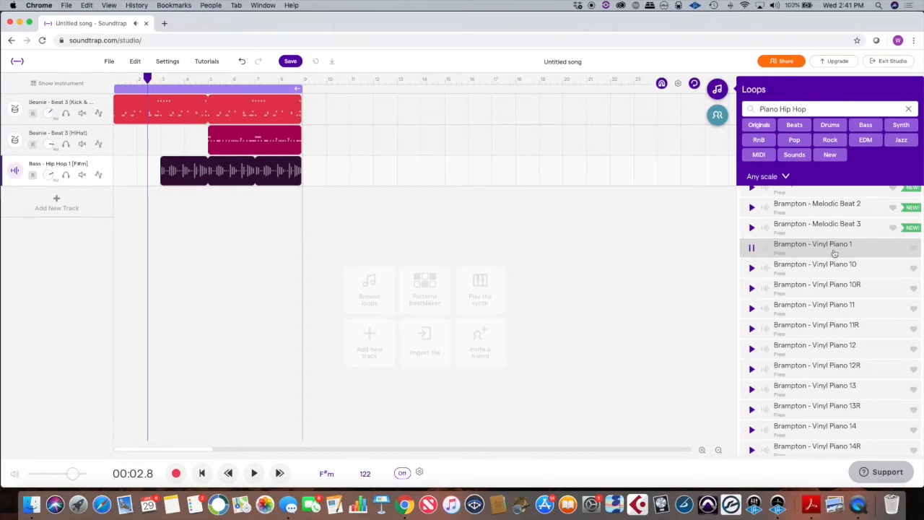
pyautogui.moveTo(833, 252); pyautogui.dragTo(114, 250)
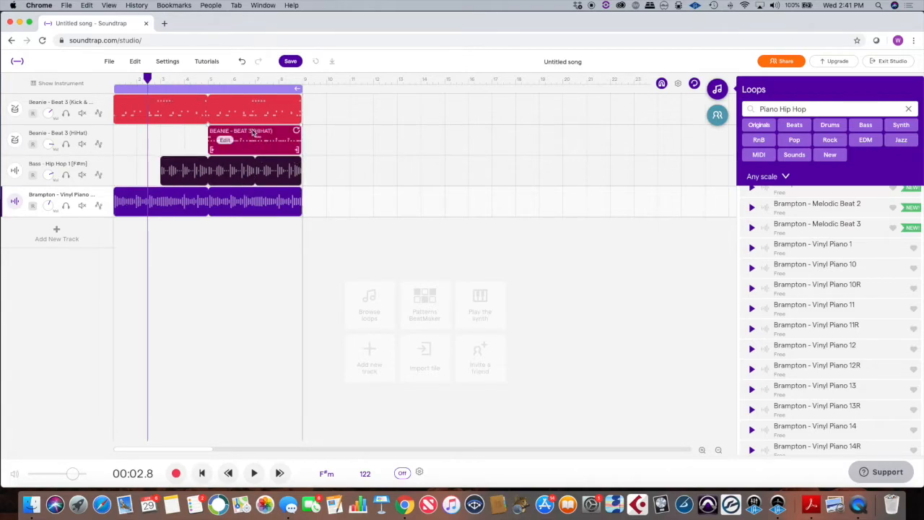
# Examine the notes of the Beanie - Beat 3 (Kick & Snare) track in the piano roll and close the editor.
pyautogui.click(181, 114)
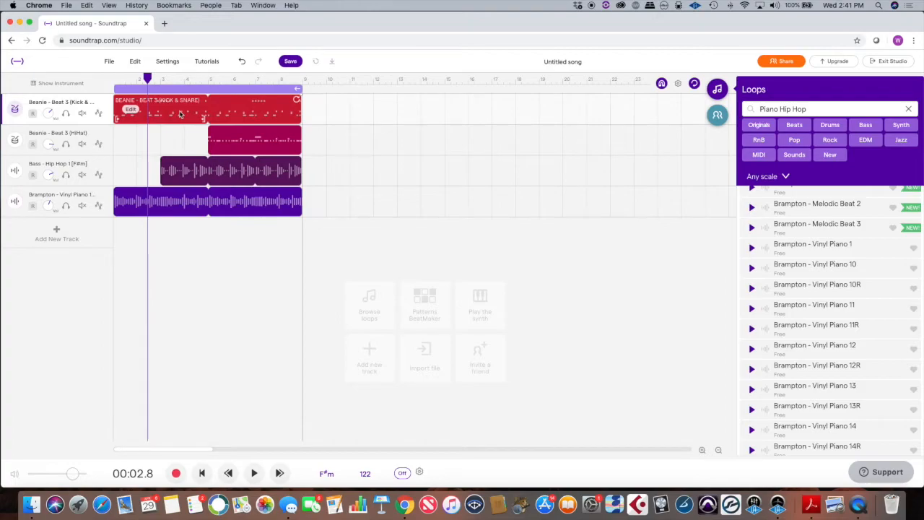
pyautogui.click(14, 110)
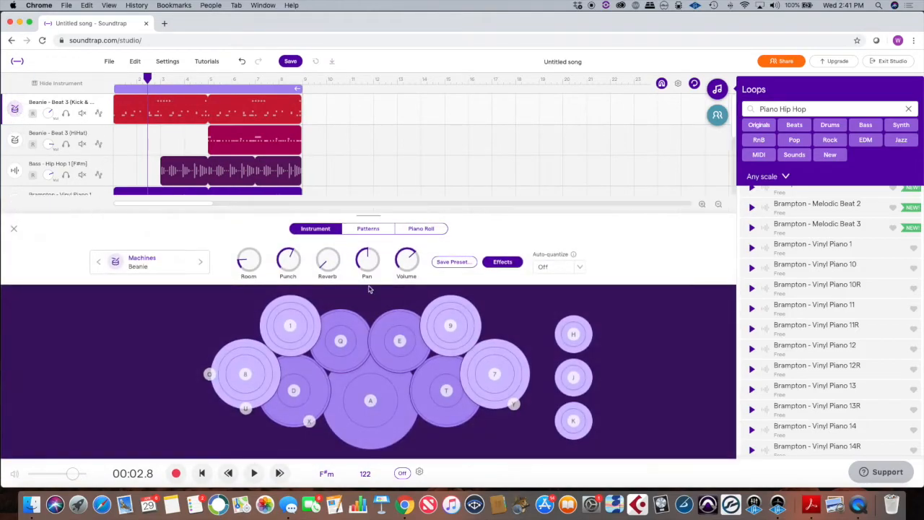
pyautogui.click(421, 228)
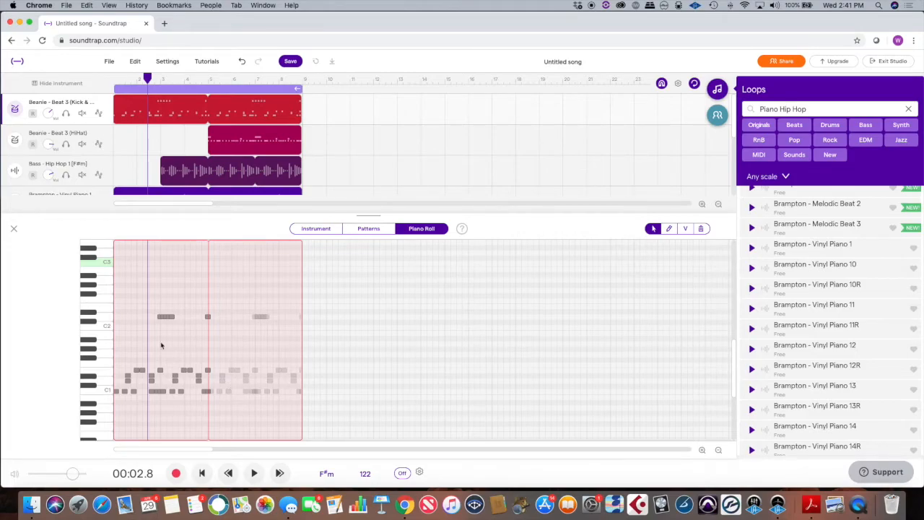
pyautogui.hscroll(1, 153, 330)
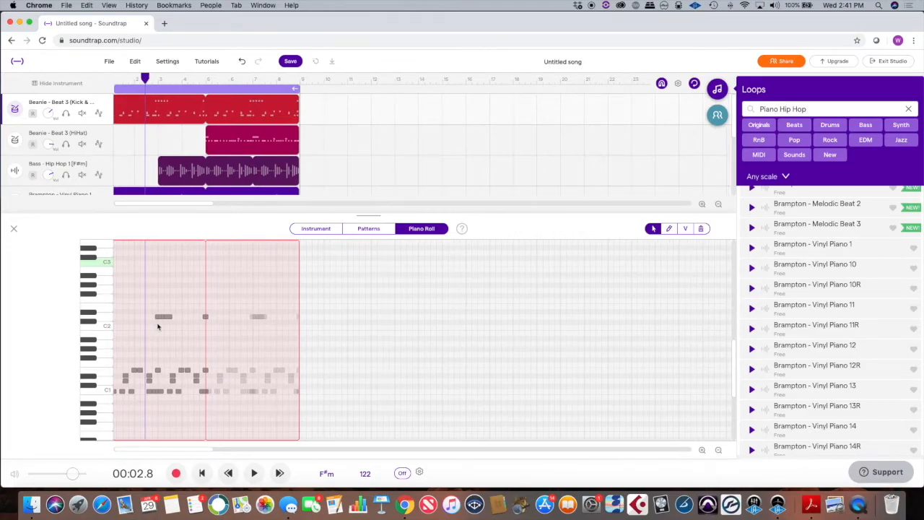
pyautogui.hscroll(-1, 158, 327)
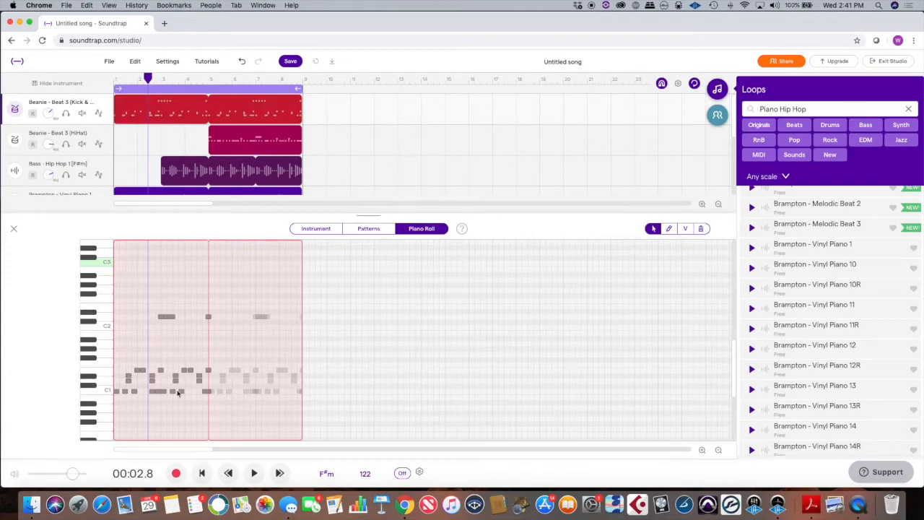
pyautogui.click(13, 228)
# Play the song from the beginning to hear the piano loop with the drums and bass, and stop playback.
pyautogui.moveTo(193, 177)
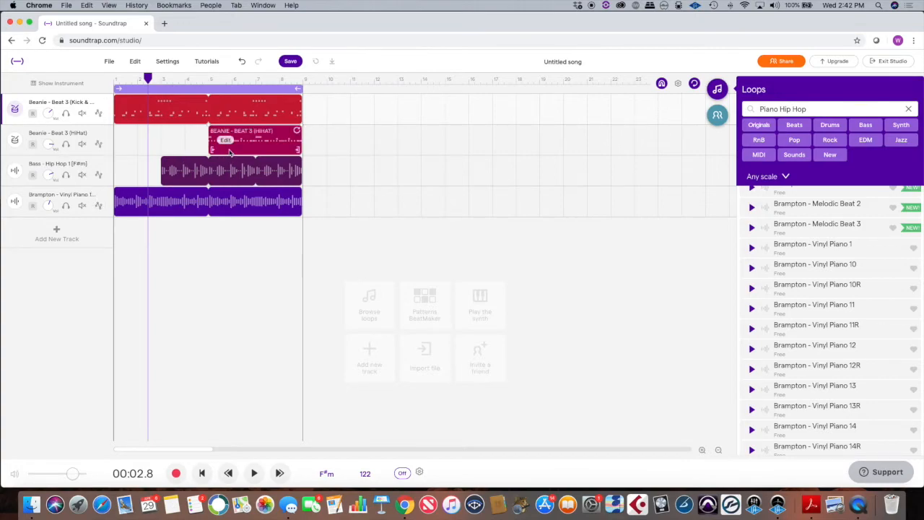
pyautogui.moveTo(148, 80); pyautogui.dragTo(106, 80)
pyautogui.press('space')
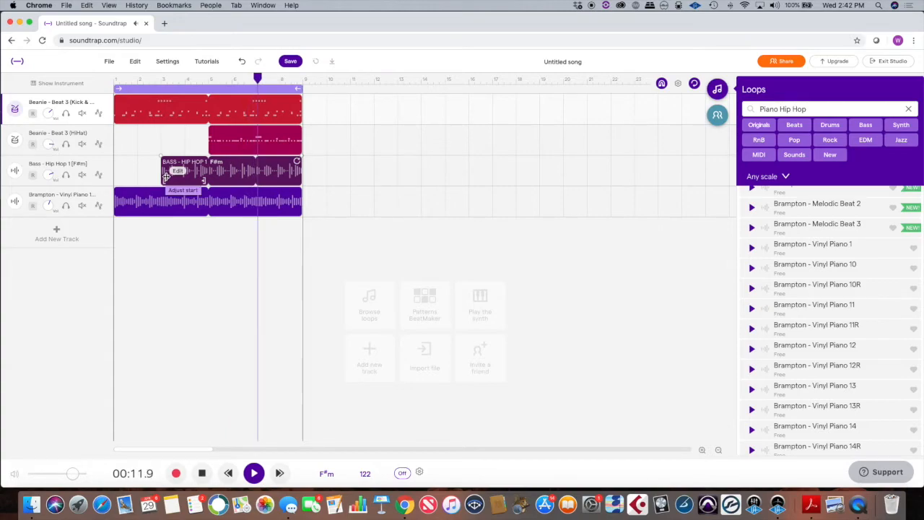
pyautogui.press('space')
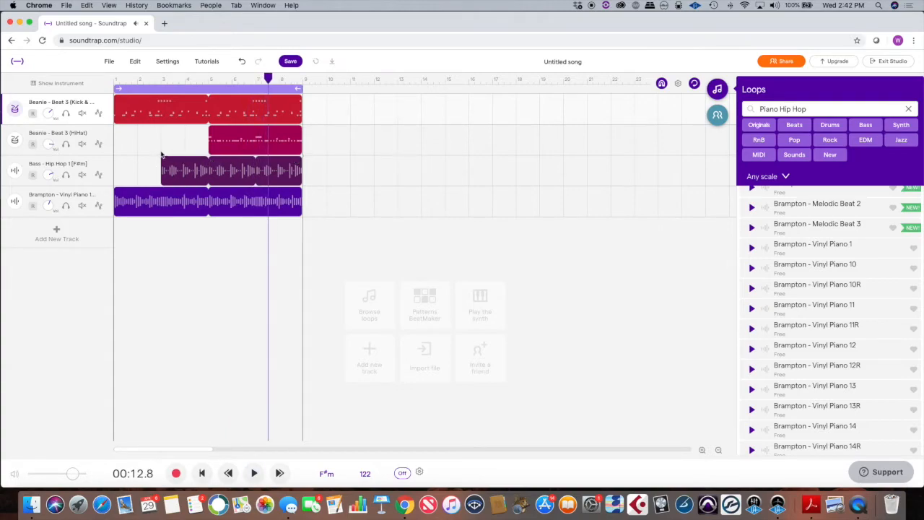
pyautogui.moveTo(162, 170); pyautogui.dragTo(168, 171)
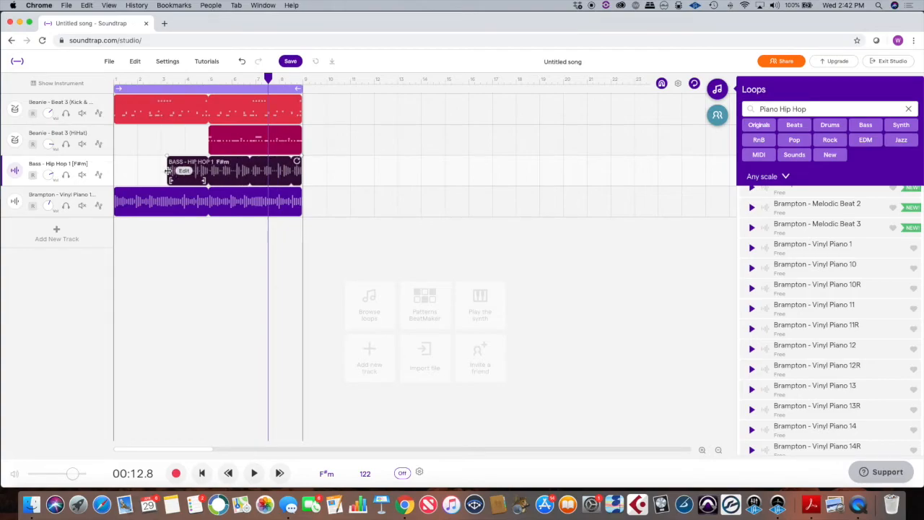
pyautogui.moveTo(167, 171); pyautogui.dragTo(204, 170)
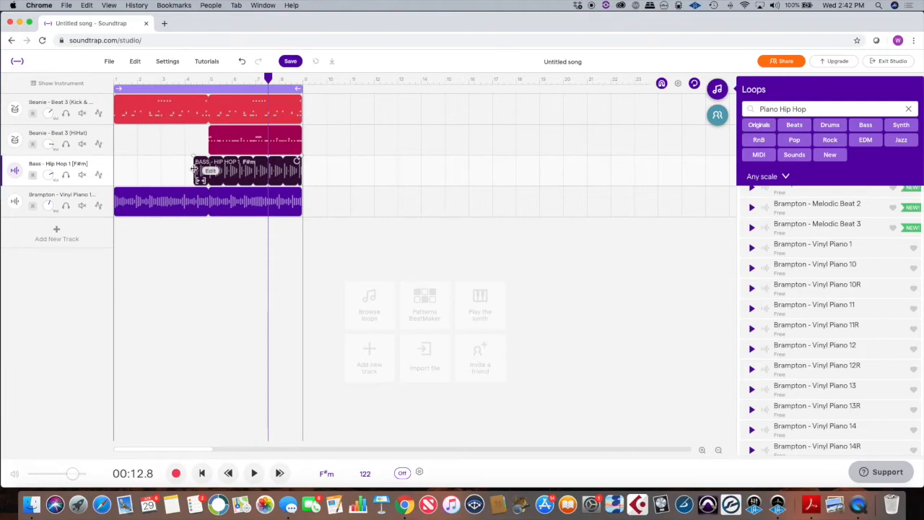
pyautogui.moveTo(209, 170); pyautogui.dragTo(160, 171)
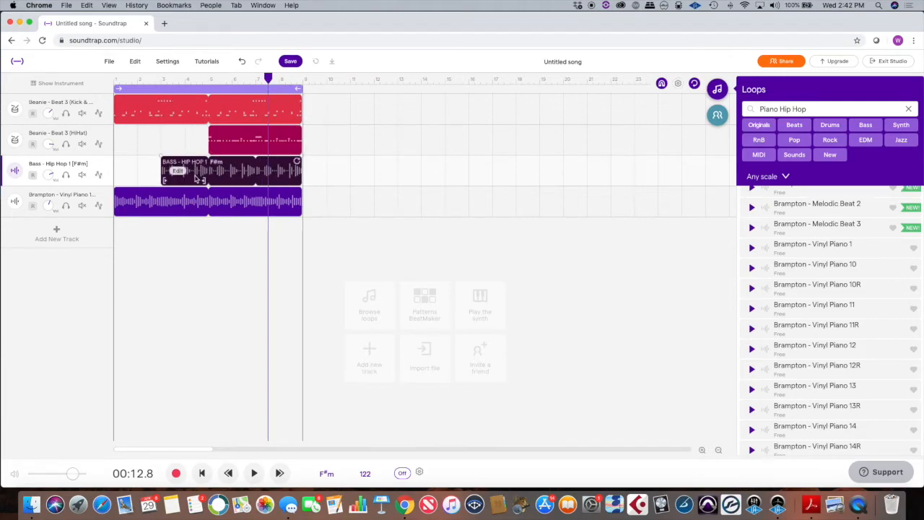
# Move the Bass - Hip Hop 1 loop to start at bar 5 and shorten its end to bar 9.
pyautogui.moveTo(189, 165); pyautogui.dragTo(236, 165)
pyautogui.moveTo(348, 176); pyautogui.dragTo(301, 176)
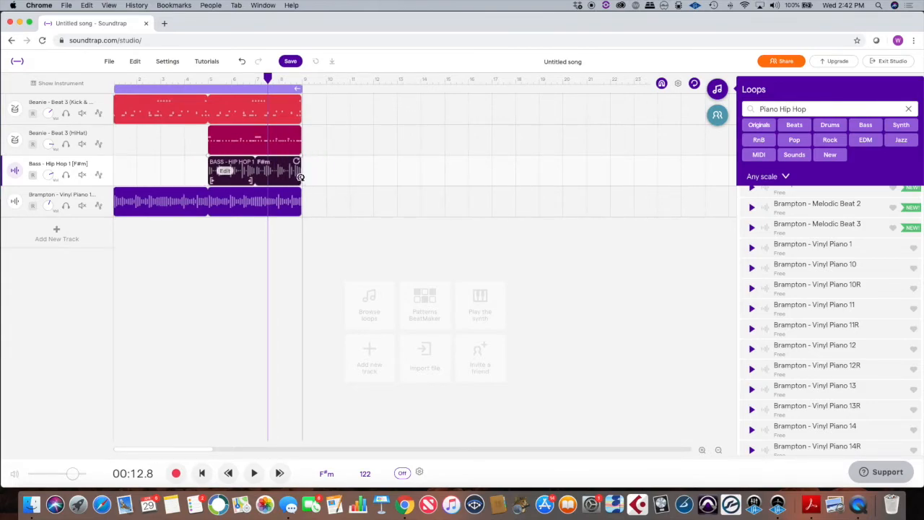
# Return to the start of the song and play it through with the repositioned bass loop.
pyautogui.press('Return')
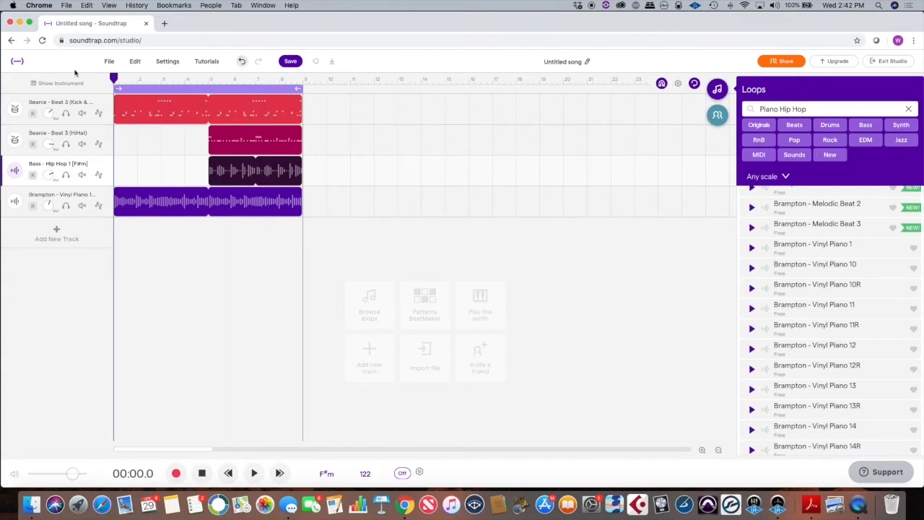
pyautogui.press('space')
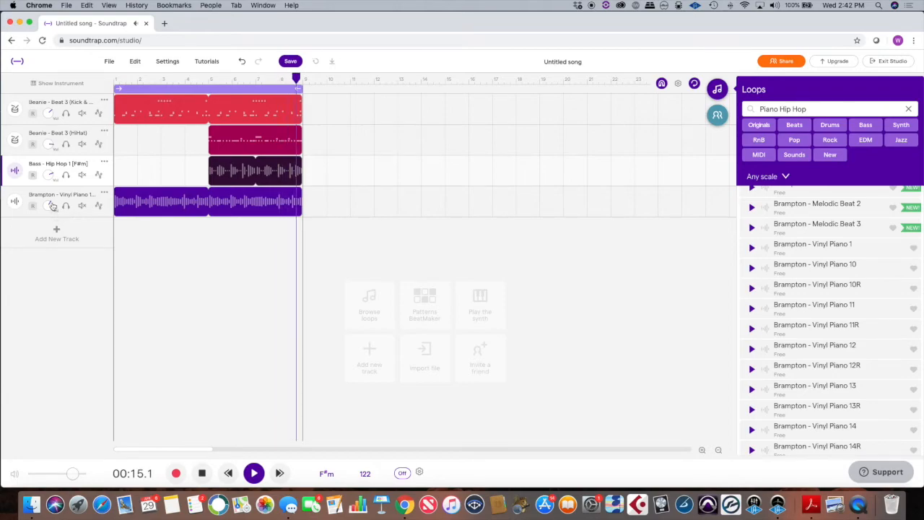
pyautogui.press('space')
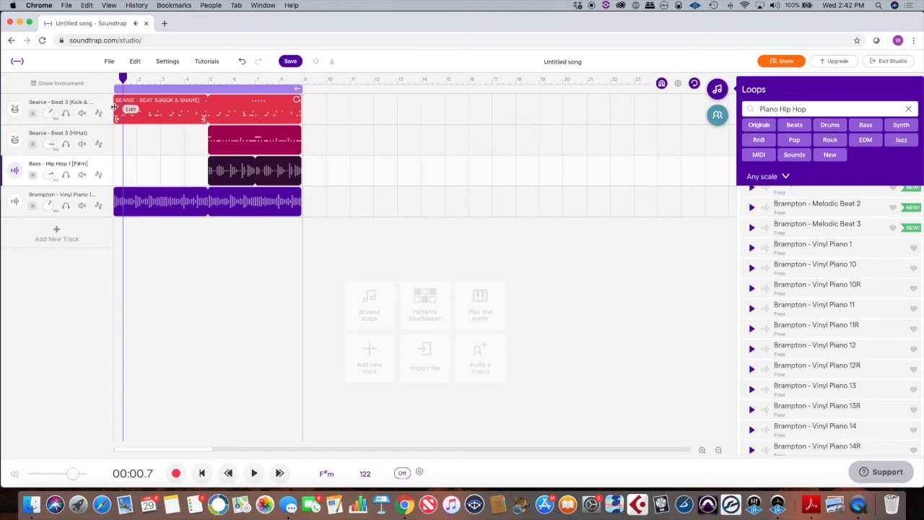
# Trim the start of the Beanie - Beat 3 (Kick & Snare) loop to bar 3 and play back the arrangement.
pyautogui.click(114, 106)
pyautogui.moveTo(114, 107); pyautogui.dragTo(162, 106)
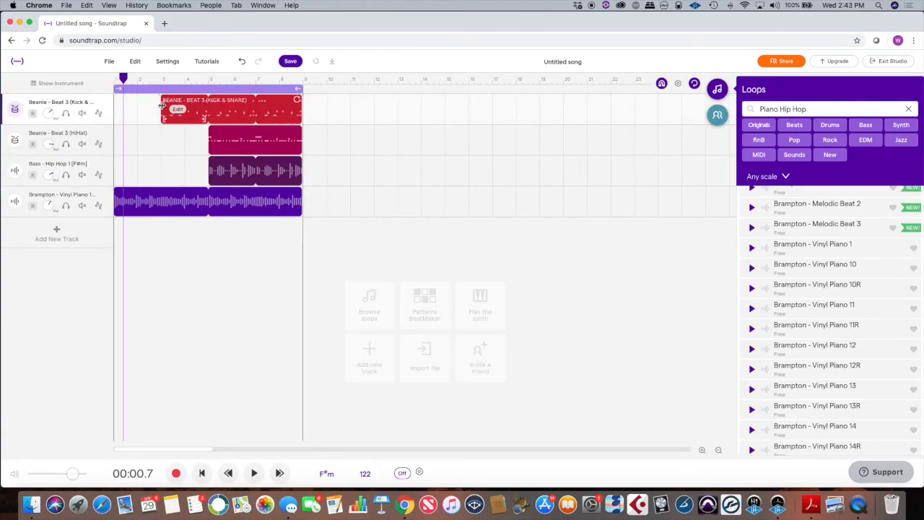
pyautogui.press('space')
pyautogui.click(114, 78)
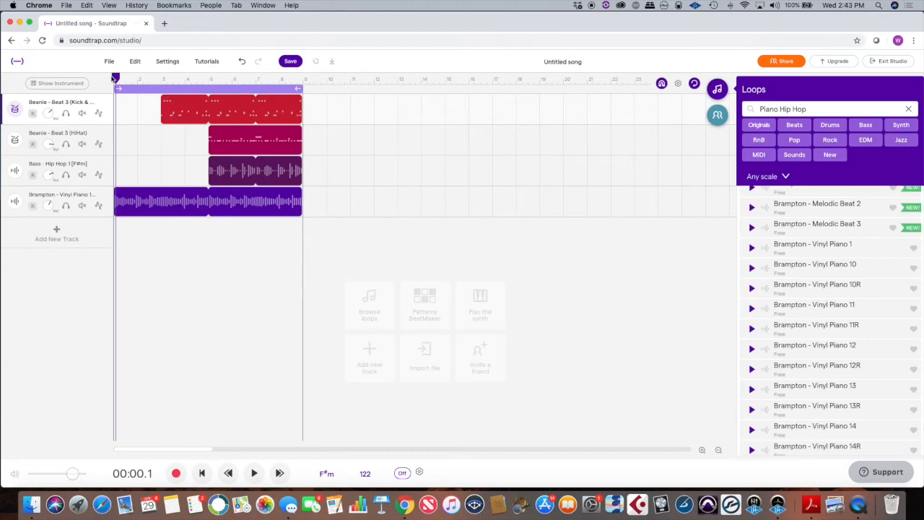
# Clear the Piano and Hip Hop filters from the loop library search.
pyautogui.scroll(2, 858, 294)
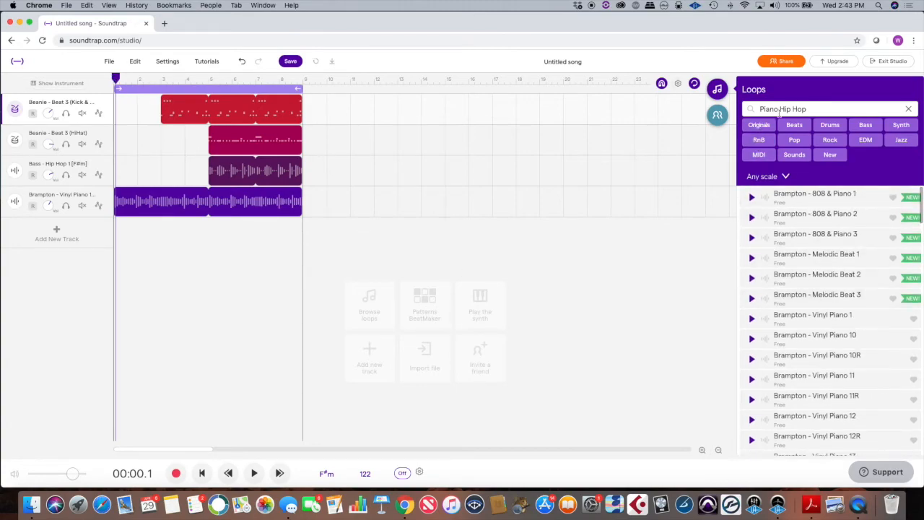
pyautogui.click(802, 109)
pyautogui.press('super+a')
pyautogui.press('BackSpace')
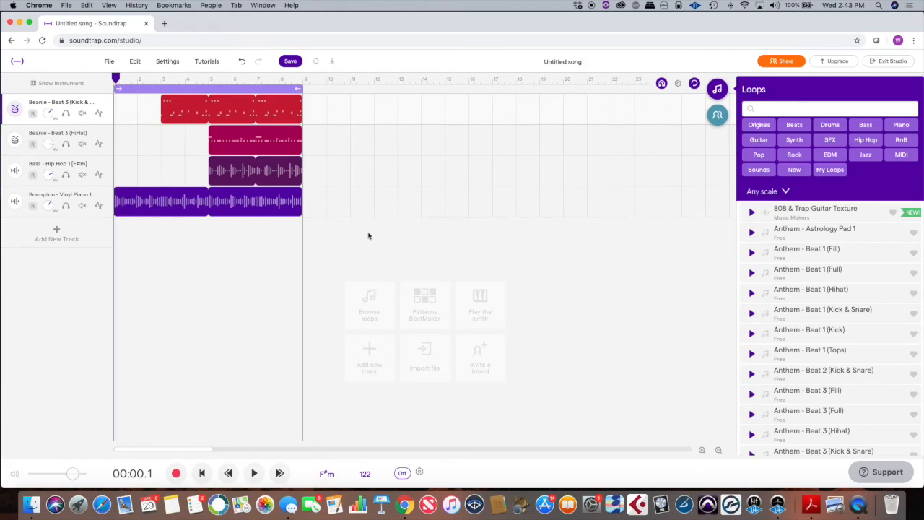
# Turn off cycle playback for the song and select the Beanie - Beat 3 (HiHat) region.
pyautogui.moveTo(257, 138)
pyautogui.click(694, 83)
pyautogui.moveTo(301, 100); pyautogui.dragTo(253, 102)
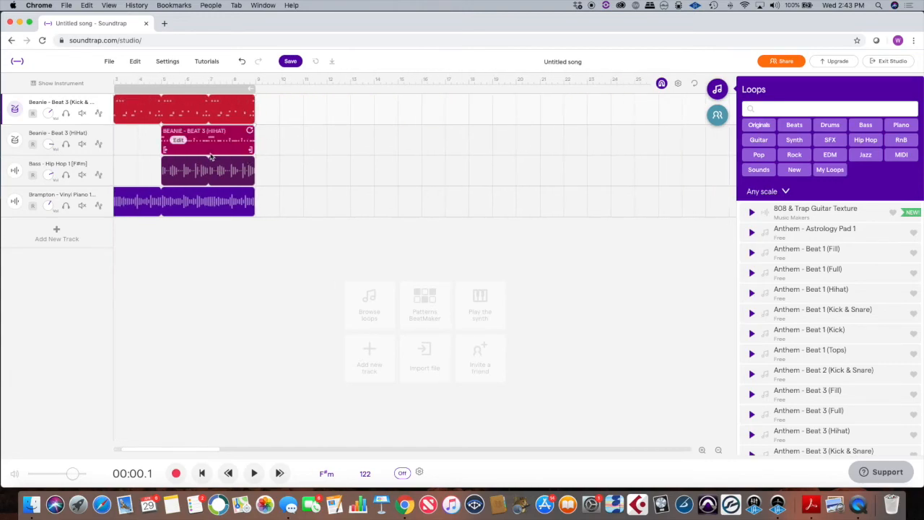
pyautogui.hscroll(-2, 211, 153)
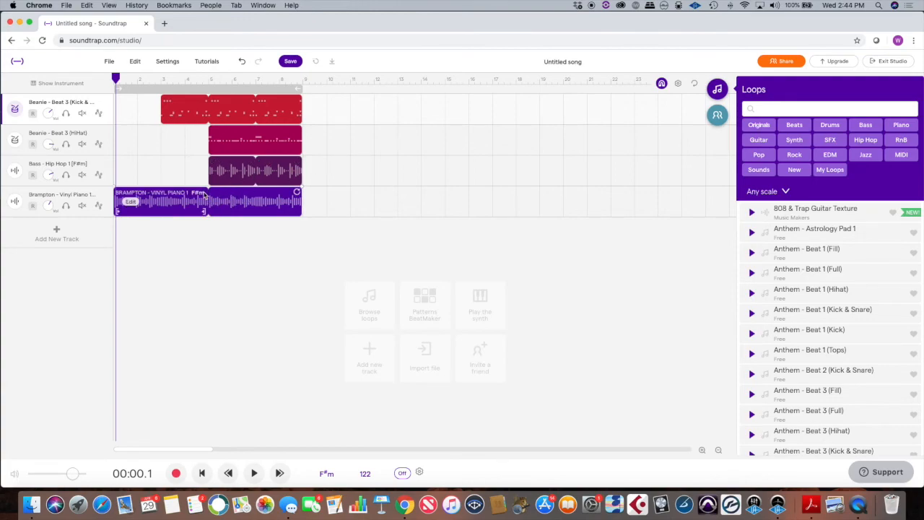
pyautogui.moveTo(247, 142)
pyautogui.mouseDown()
pyautogui.moveTo(306, 142)
pyautogui.moveTo(248, 144)
pyautogui.mouseUp()
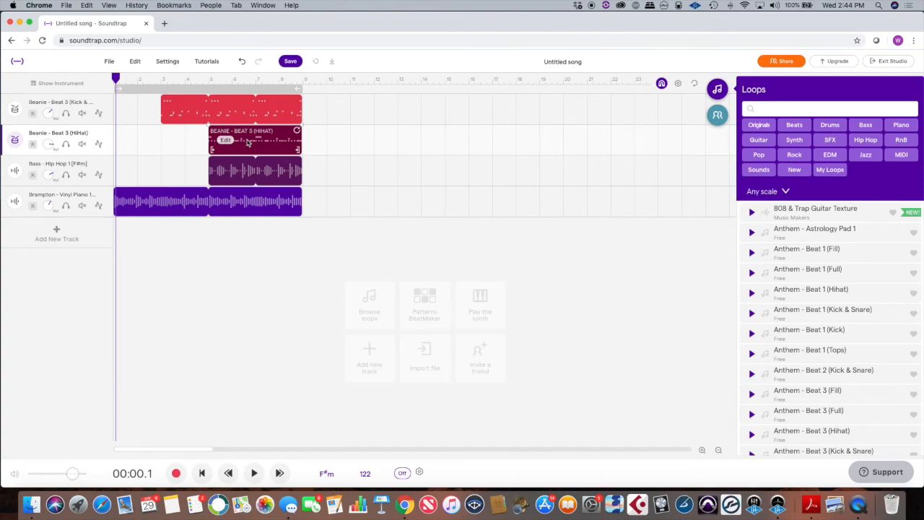